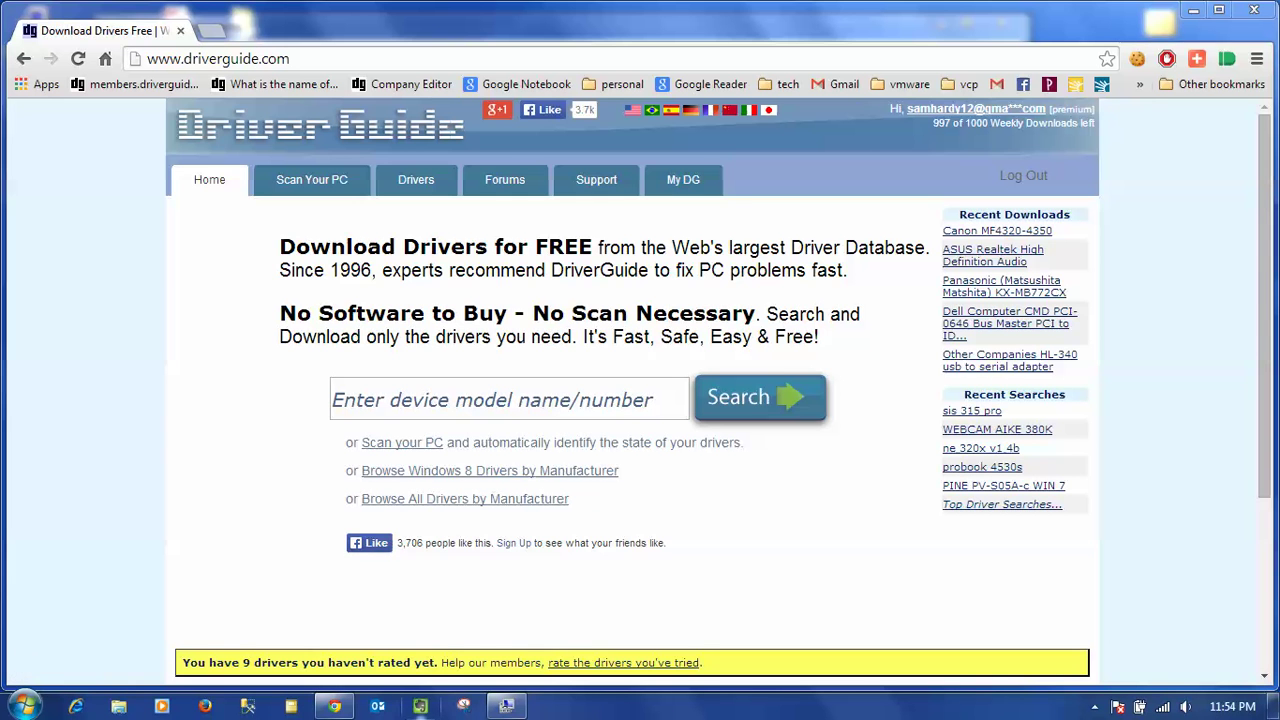
# Open the Computer Management console for this computer and show its Device Manager.
pyautogui.click(30, 706)
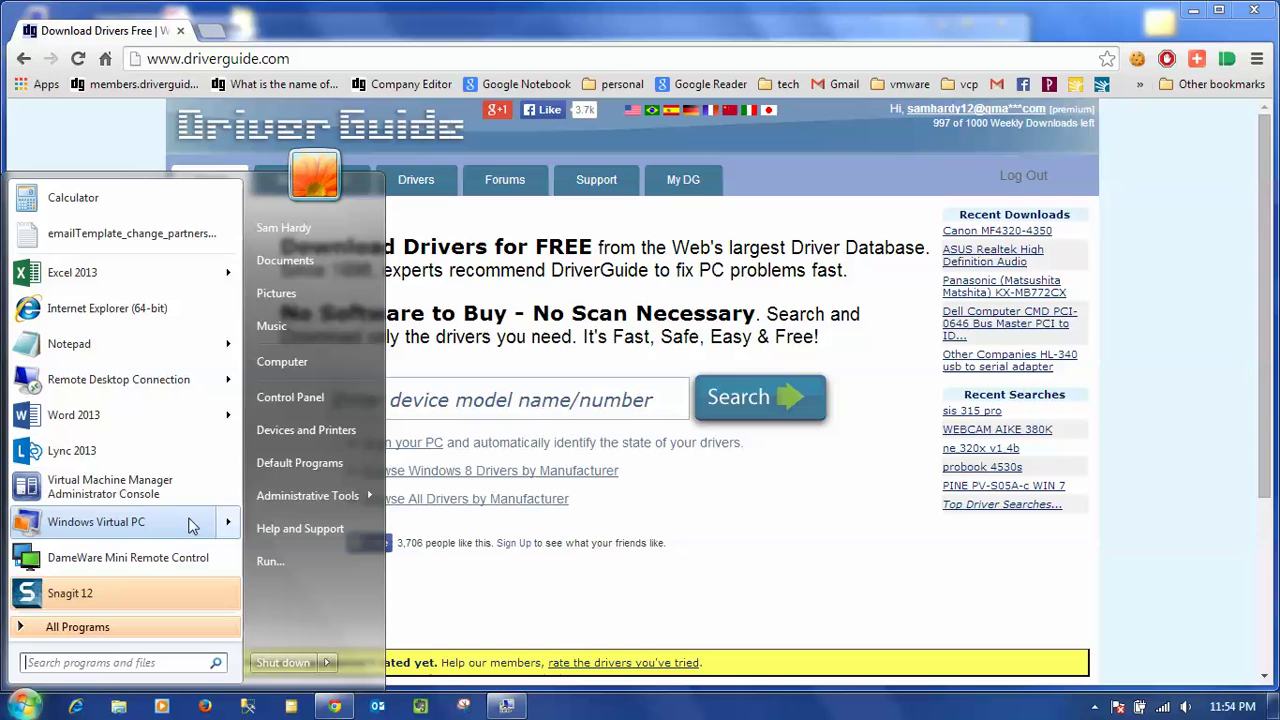
pyautogui.rightClick(285, 372)
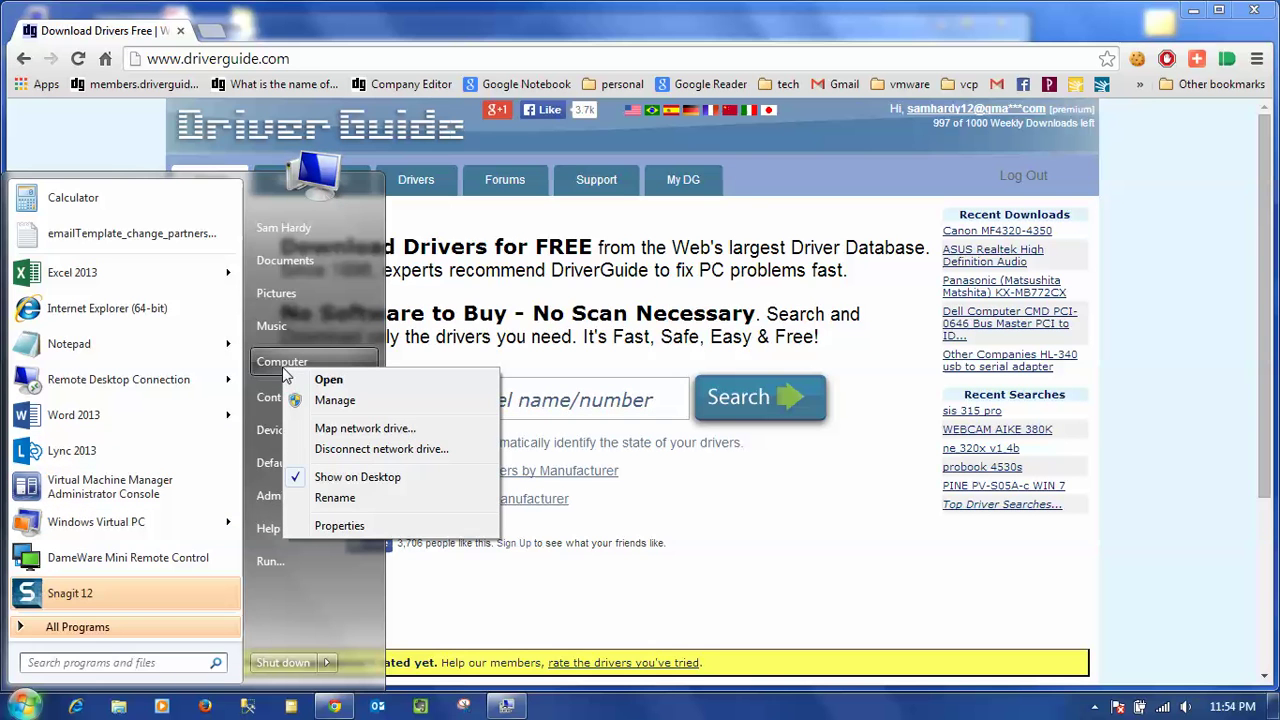
pyautogui.click(329, 398)
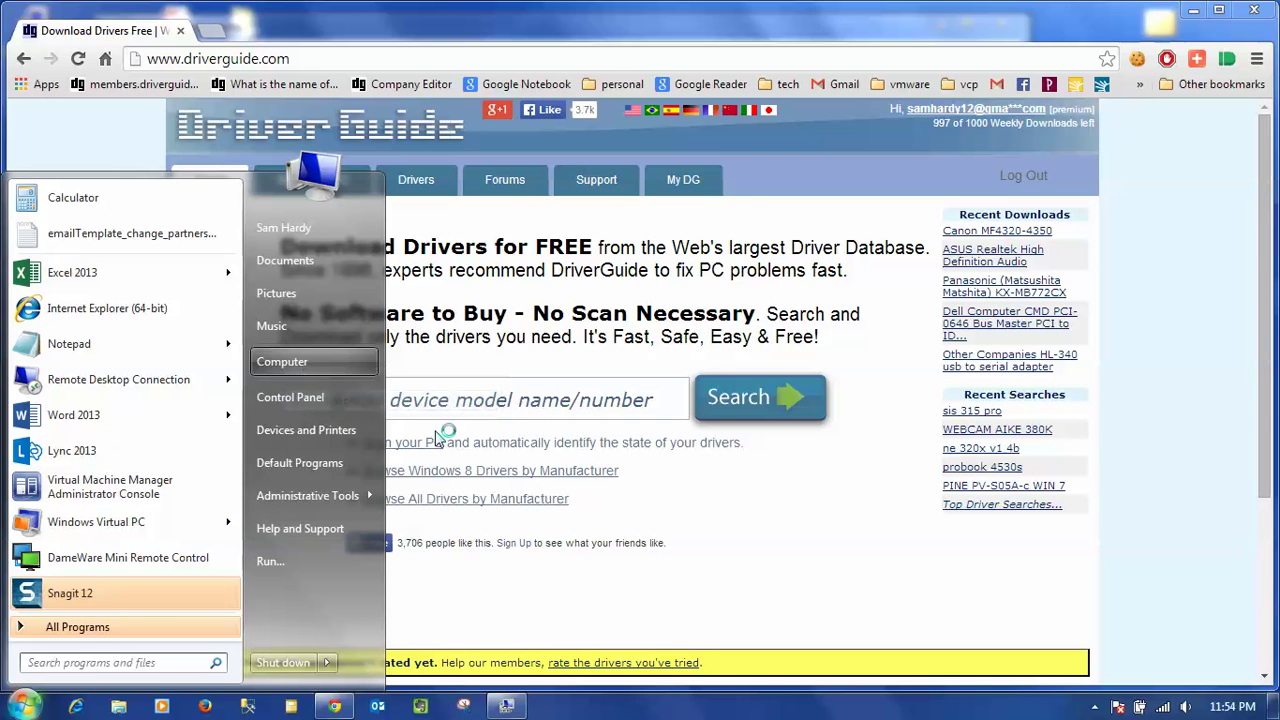
pyautogui.click(1040, 670)
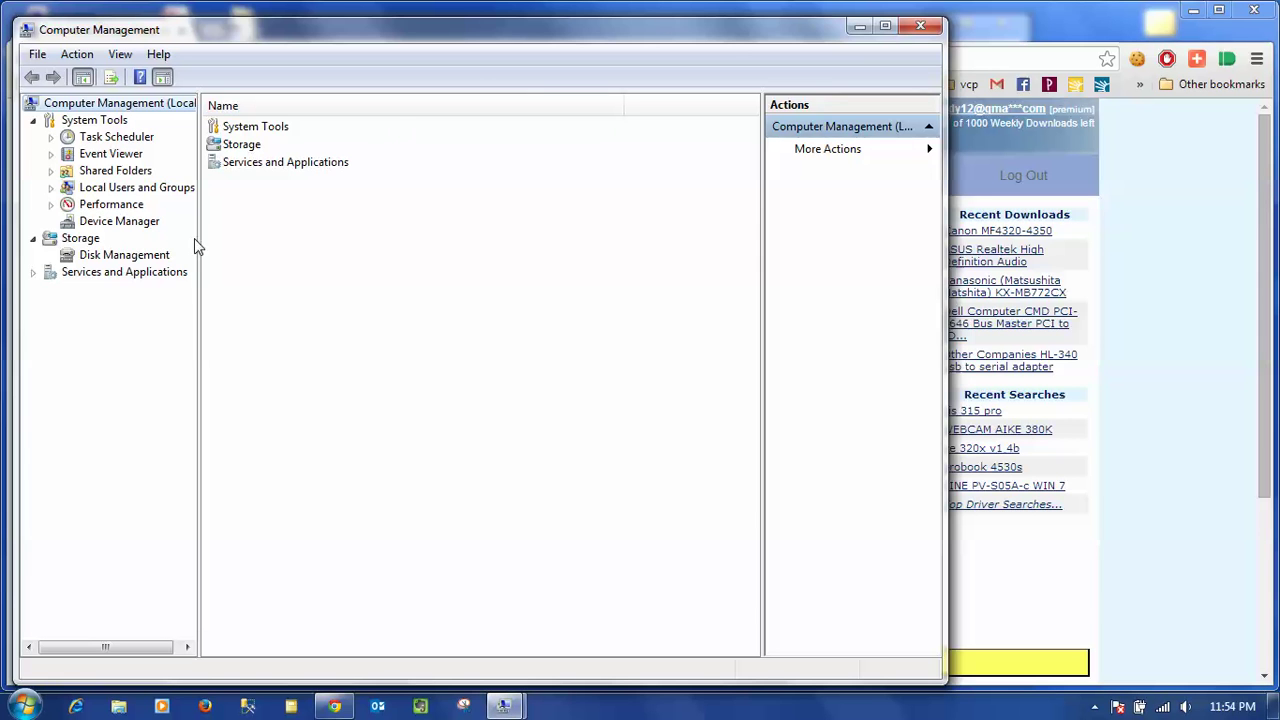
pyautogui.click(147, 223)
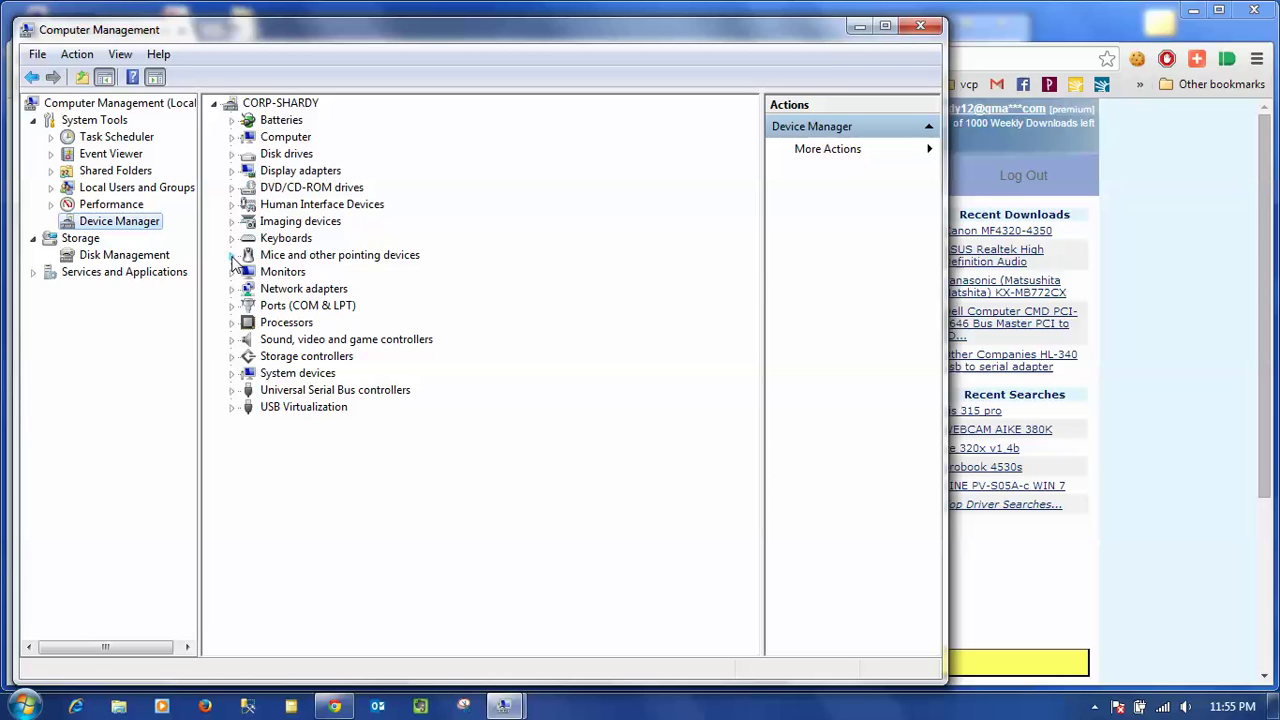
# Expand the Mice and other pointing devices category and open the properties of the Dell Touchpad.
pyautogui.click(232, 256)
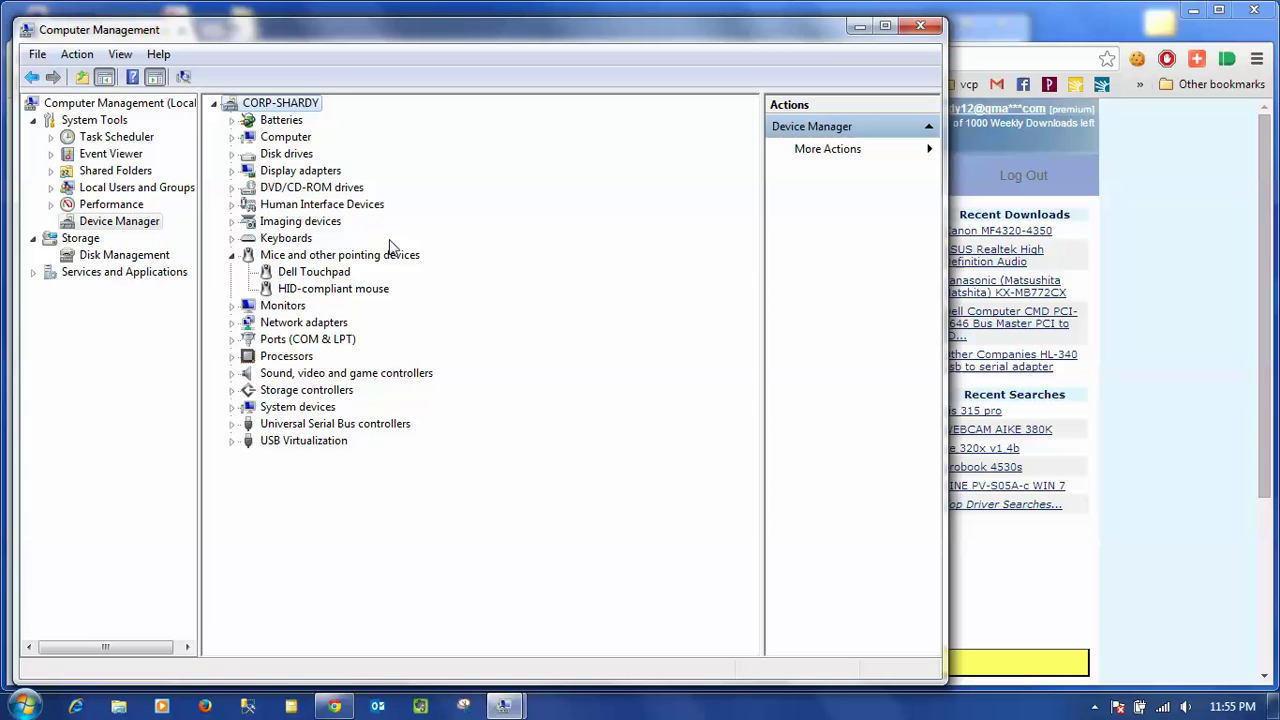
pyautogui.click(307, 274)
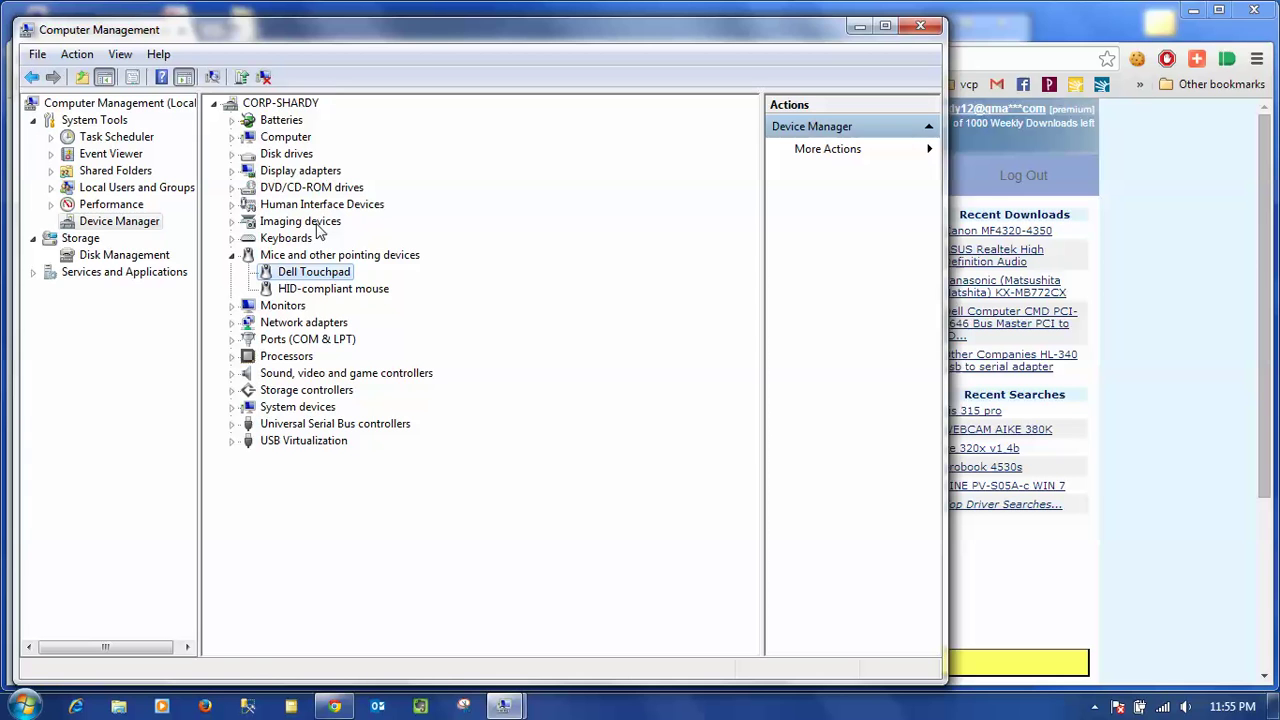
pyautogui.rightClick(330, 277)
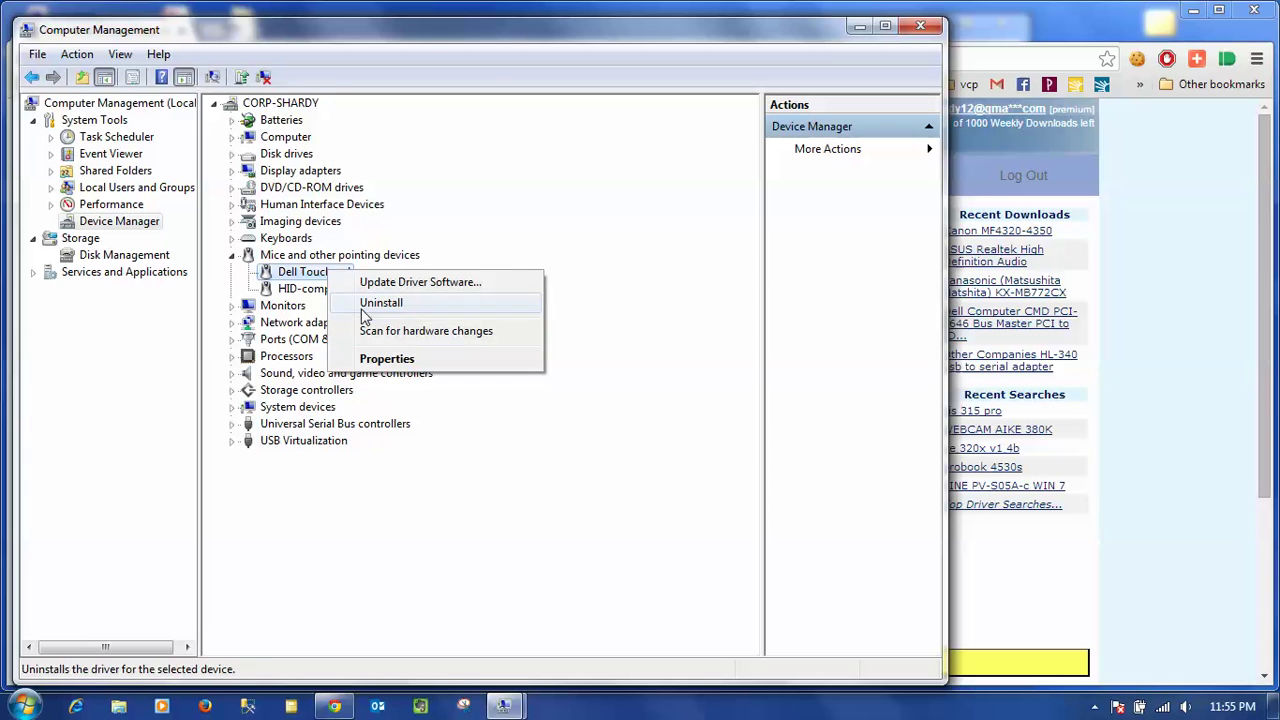
pyautogui.click(400, 360)
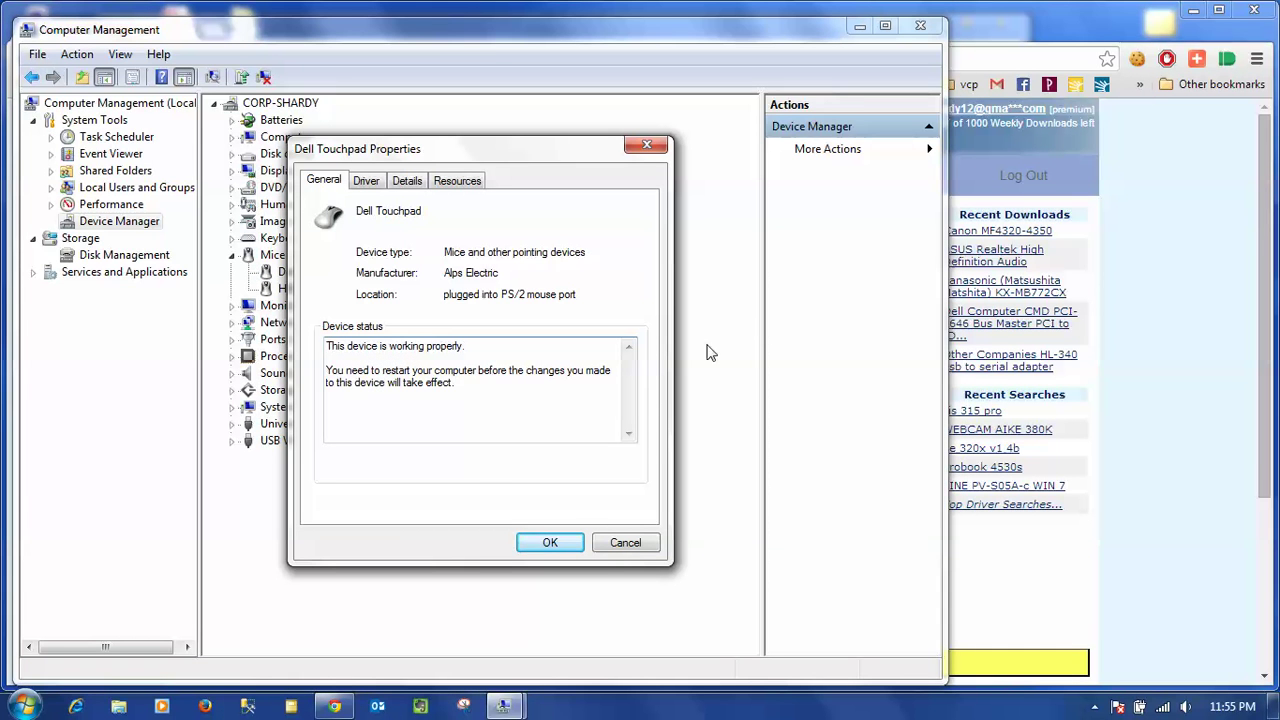
# Display the touchpad's Hardware Ids property in its details and copy the value ACPI\DLL053C.
pyautogui.click(406, 181)
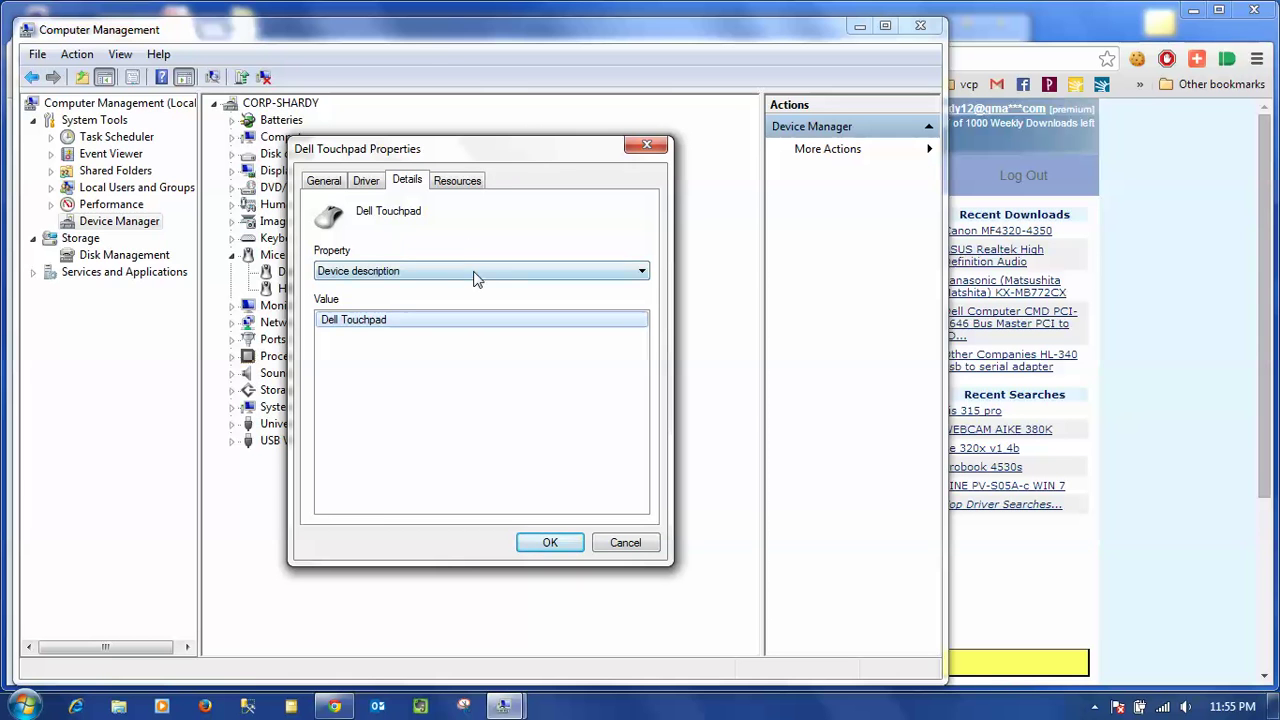
pyautogui.click(476, 272)
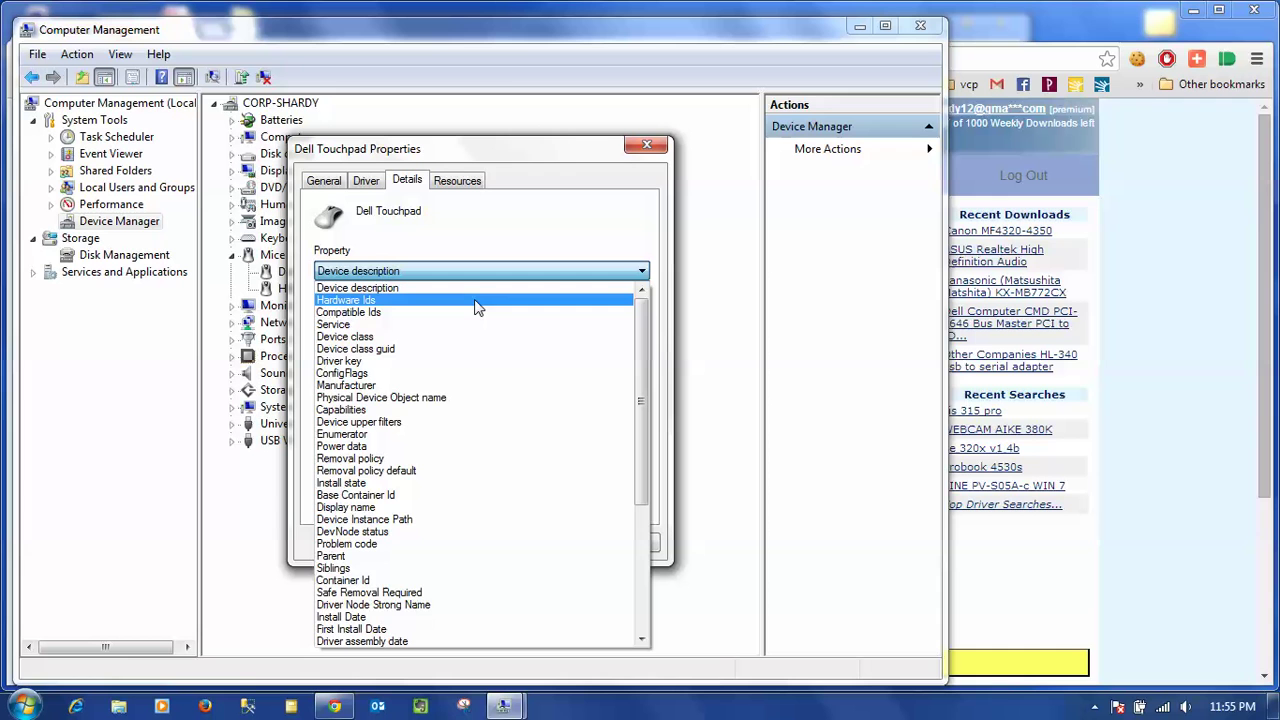
pyautogui.click(476, 301)
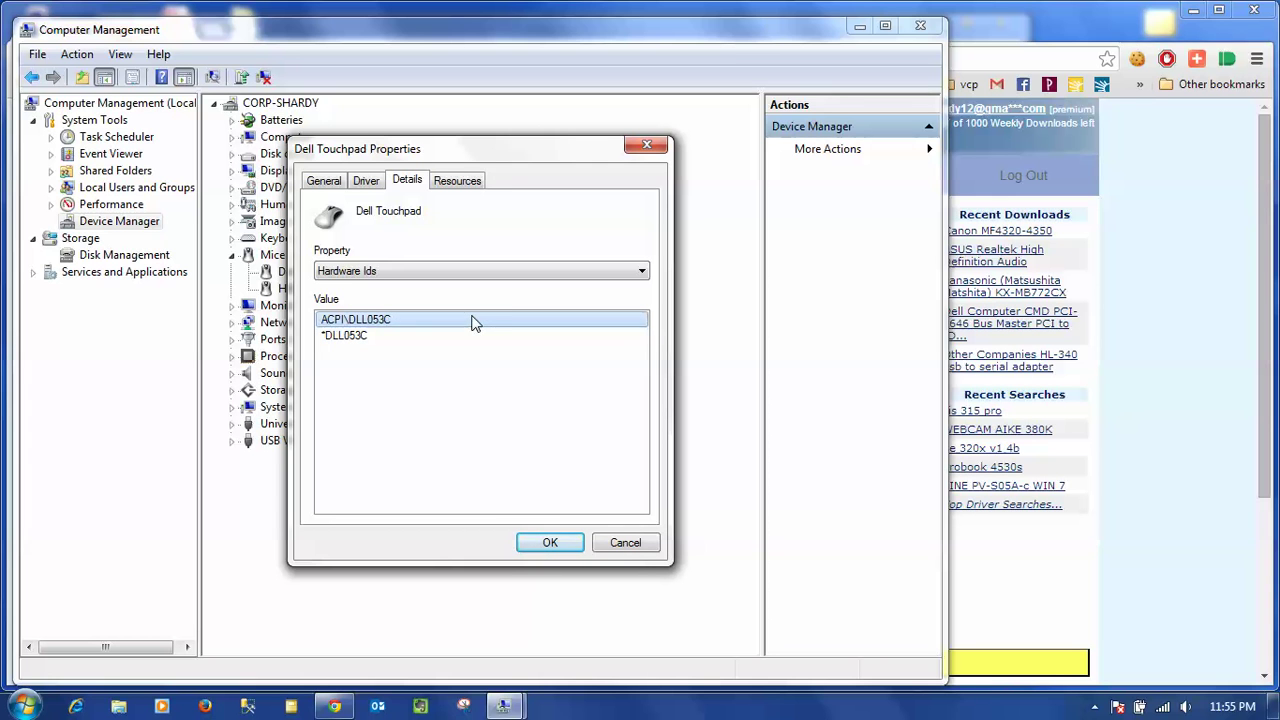
pyautogui.rightClick(475, 322)
pyautogui.click(512, 332)
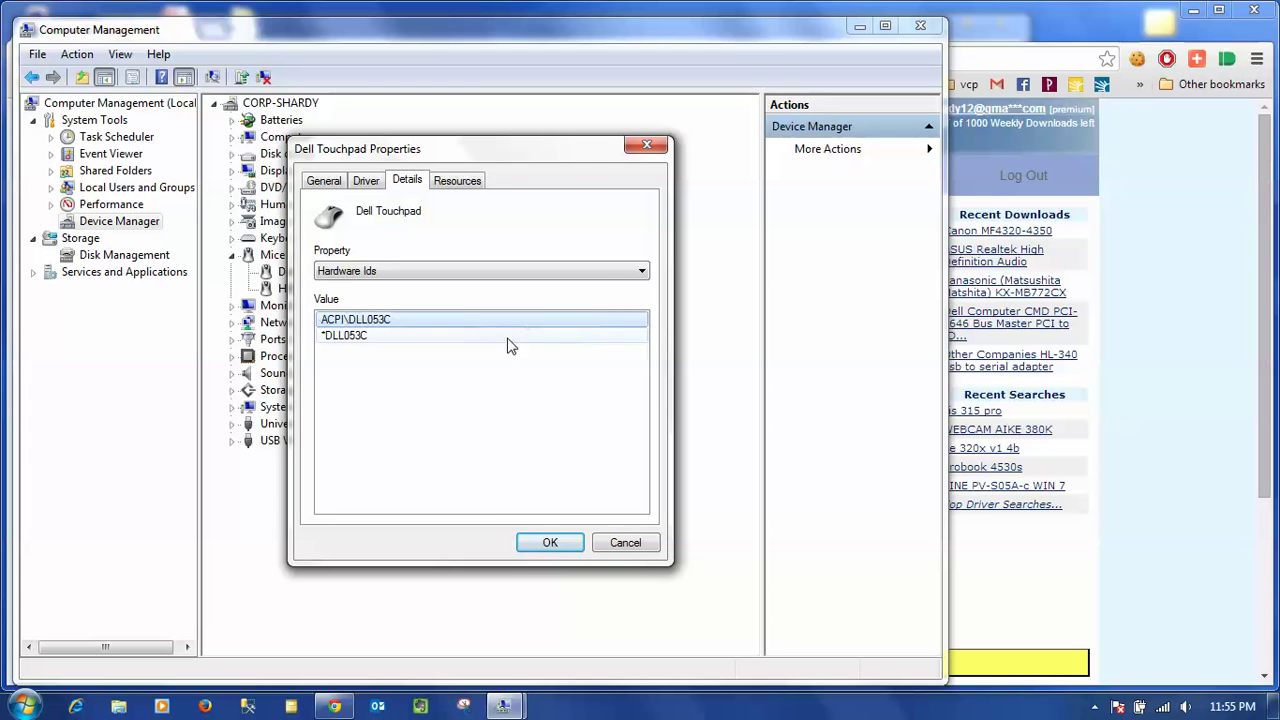
# Switch to the DriverGuide site in Chrome and search for drivers using the copied hardware ID ACPI\DLL053C.
pyautogui.click(1164, 393)
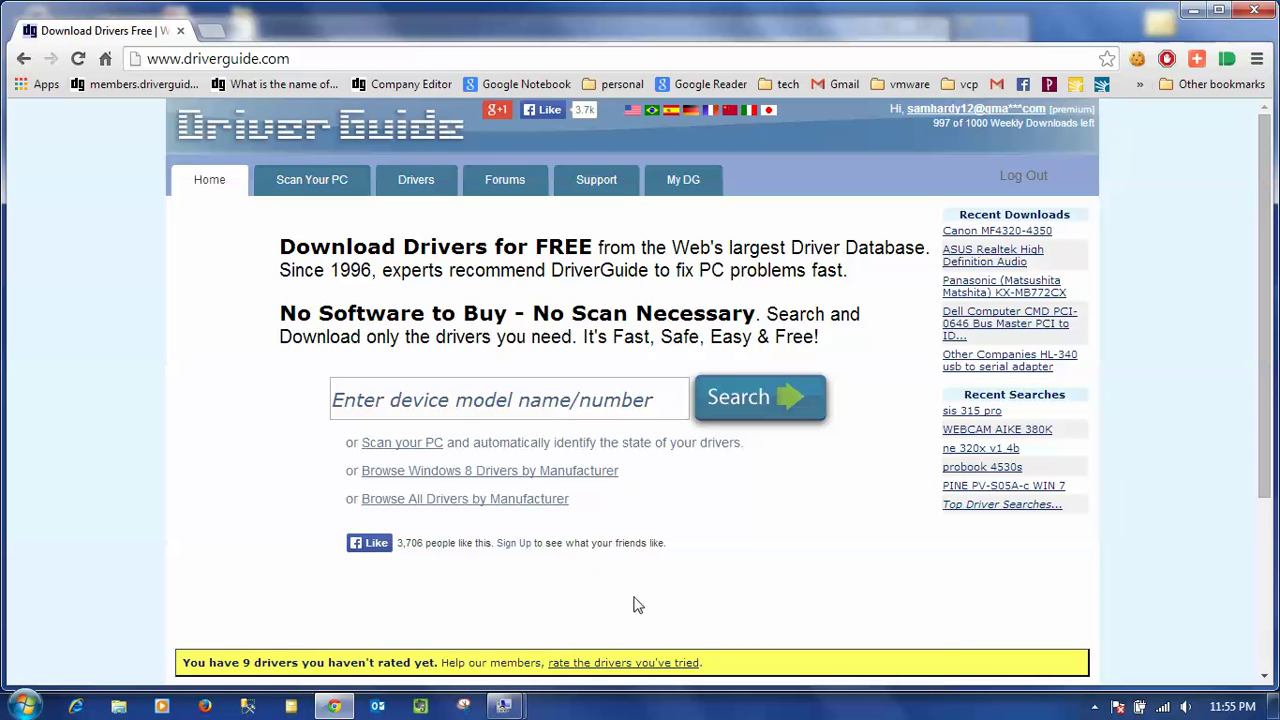
pyautogui.click(541, 401)
pyautogui.moveTo(500, 707)
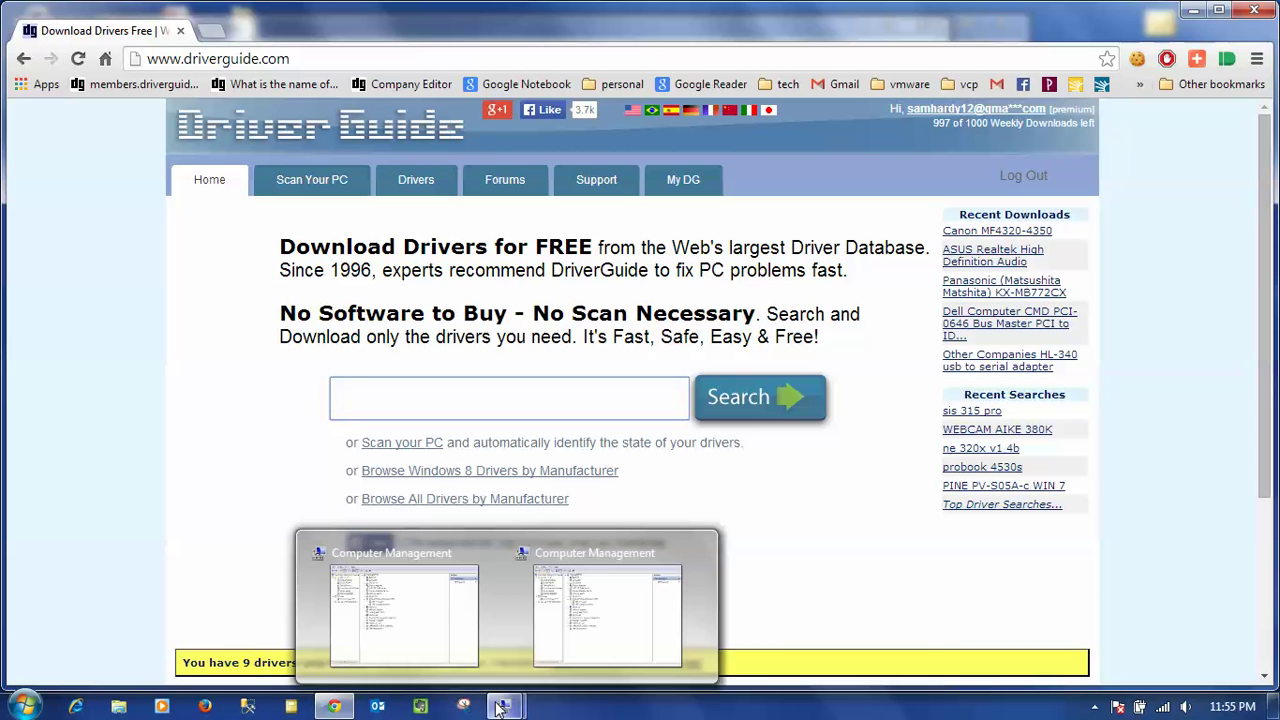
pyautogui.hotkey('ctrl', 'v')
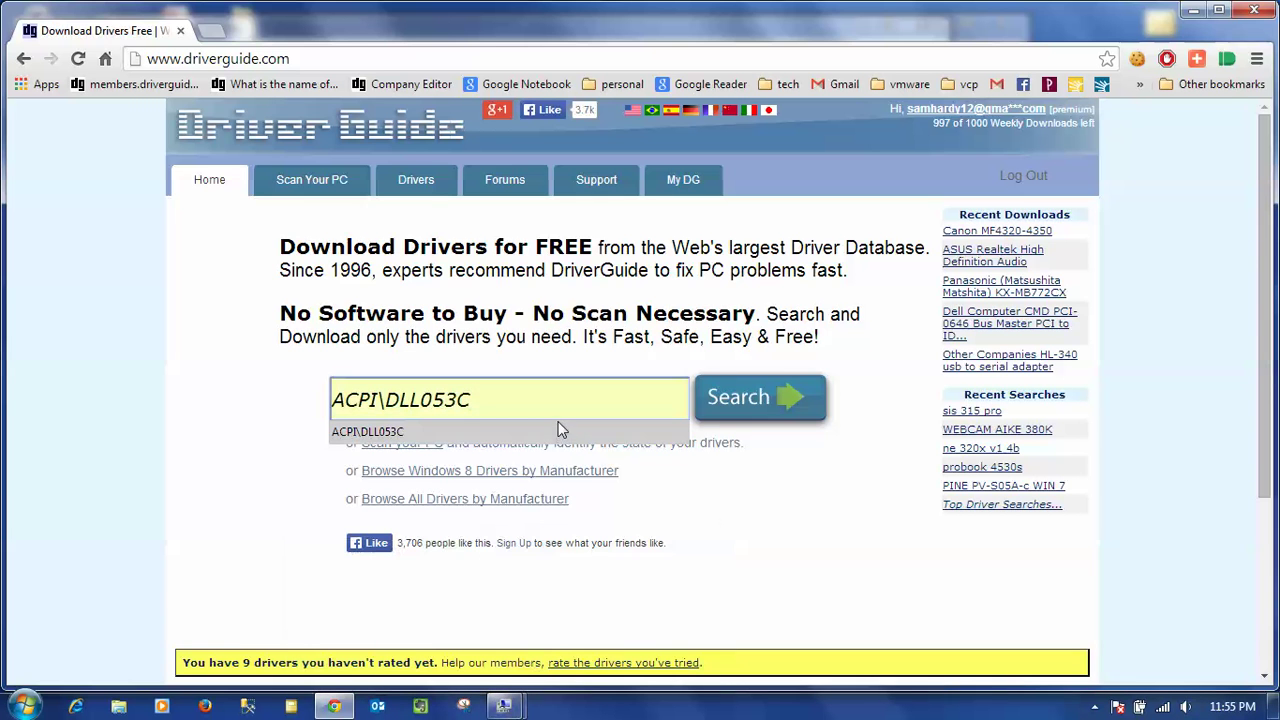
pyautogui.click(757, 400)
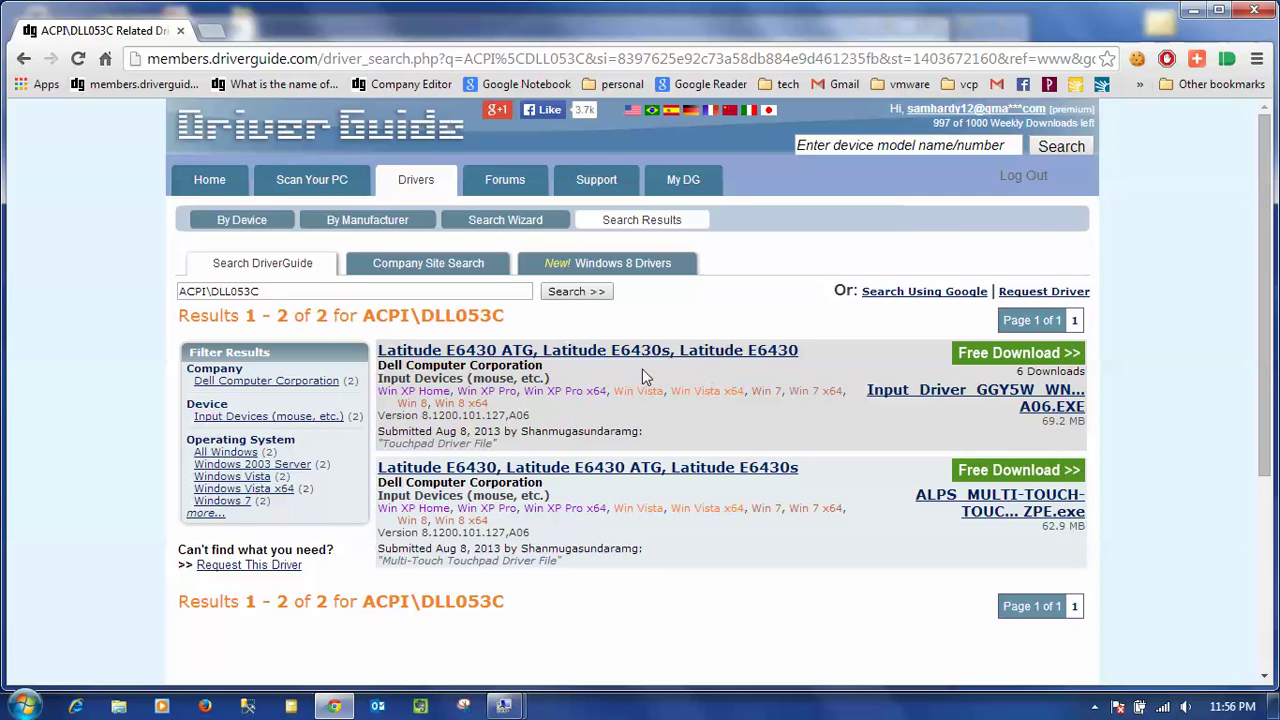
# Open the driver page for Input_Driver_GGY5W_WN_8.1200.101.127_A06.EXE from the first search result and save the file in the C: drive's Downloads folder.
pyautogui.doubleClick(759, 389)
pyautogui.click(952, 395)
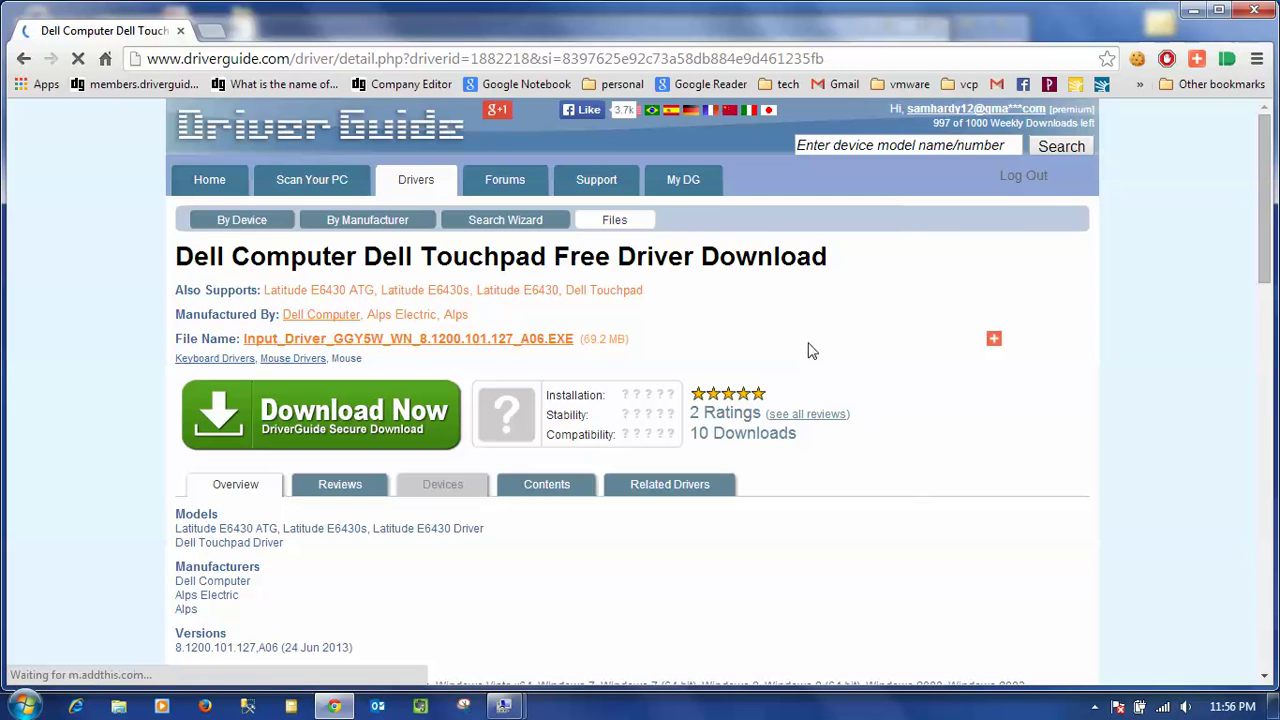
pyautogui.click(463, 341)
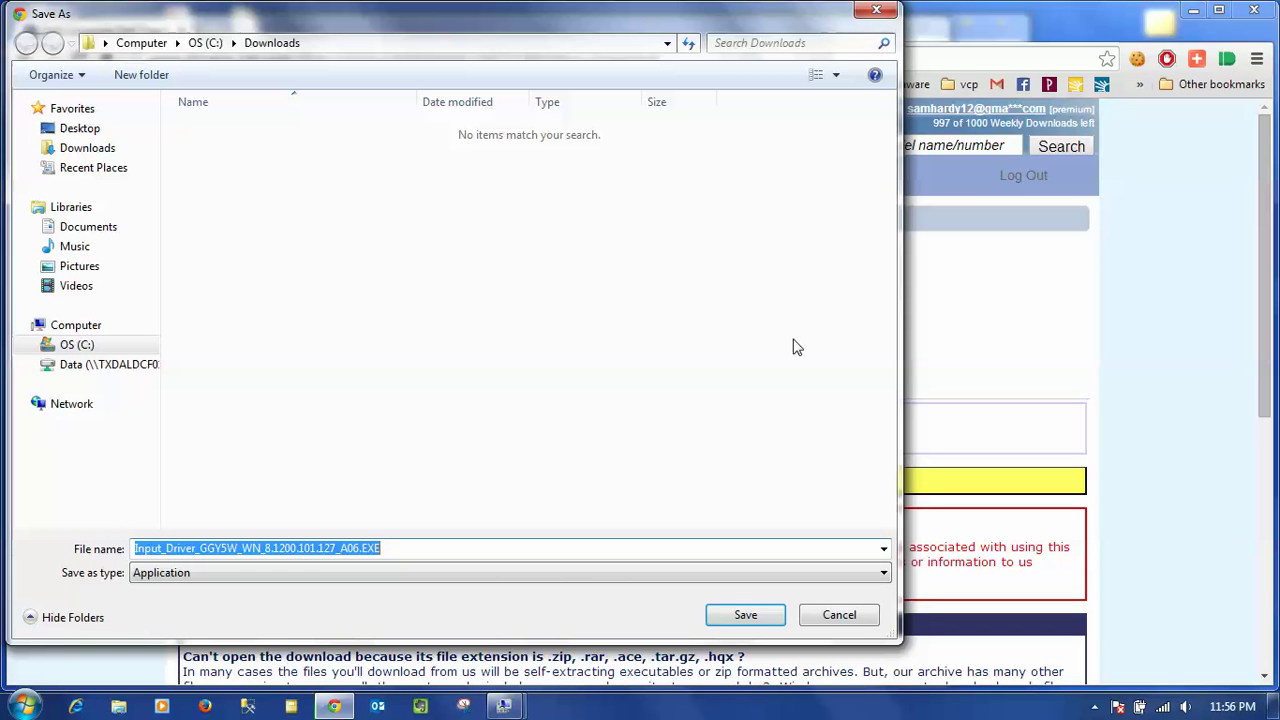
pyautogui.click(745, 615)
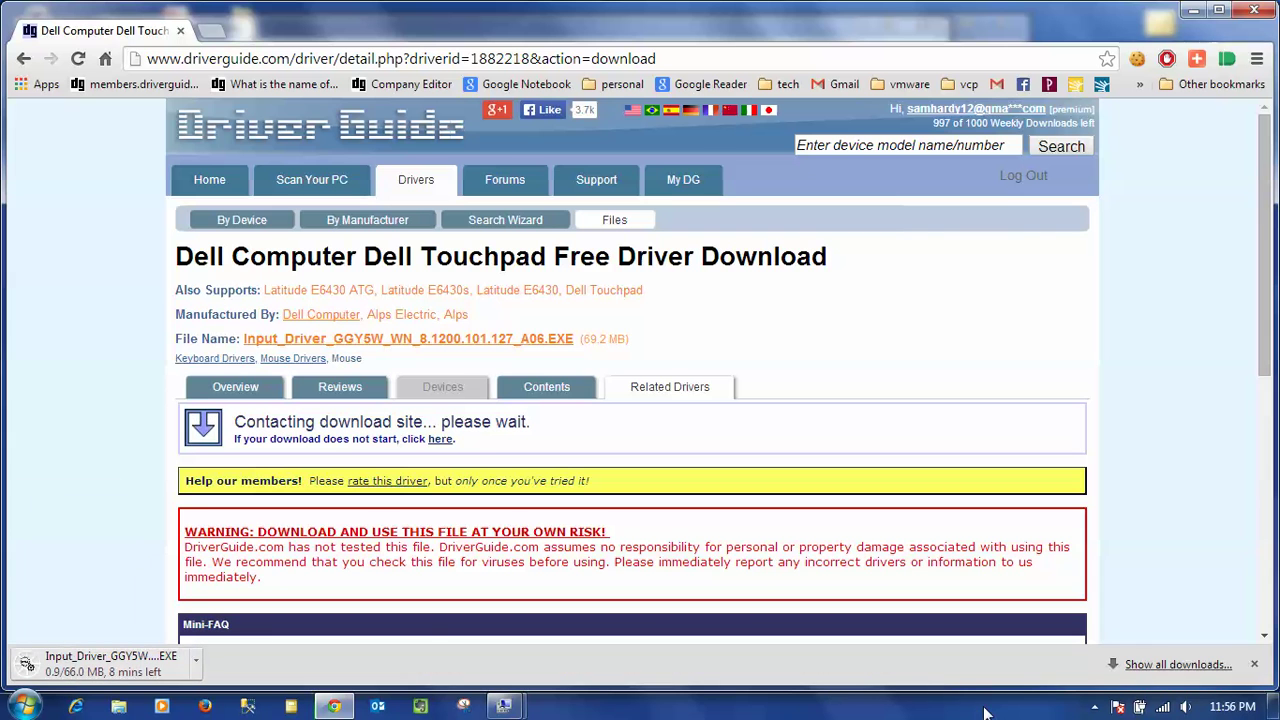
pyautogui.click(1094, 706)
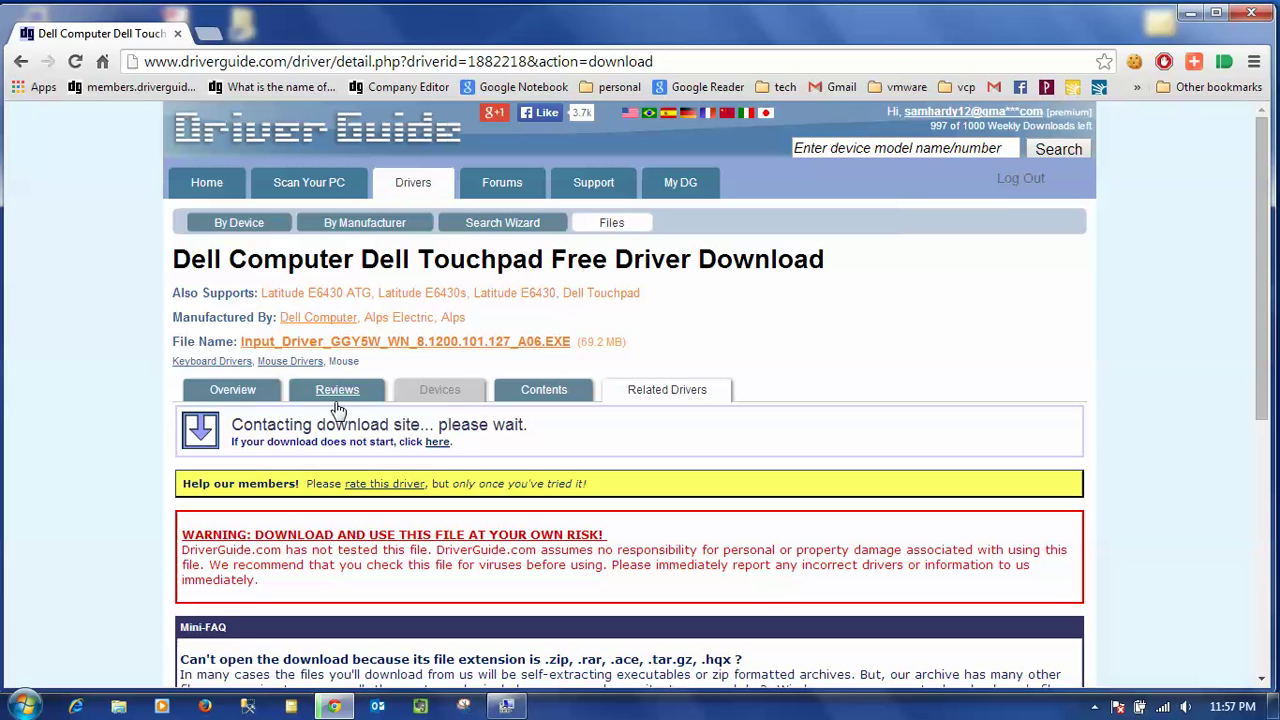
# Switch to Windows Explorer, open the Downloads folder on the C: drive and run Input_Driver_GGY5W_WN_8.1200.101.127_A06.EXE.
pyautogui.click(118, 706)
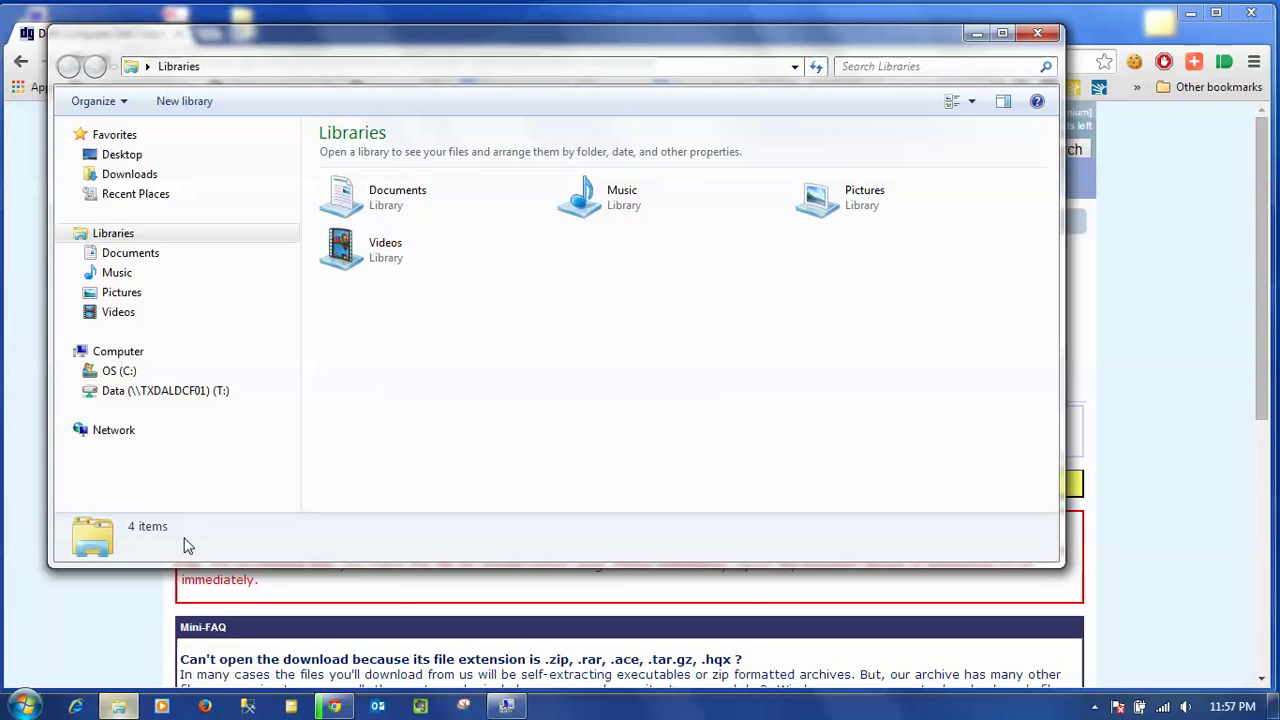
pyautogui.click(115, 370)
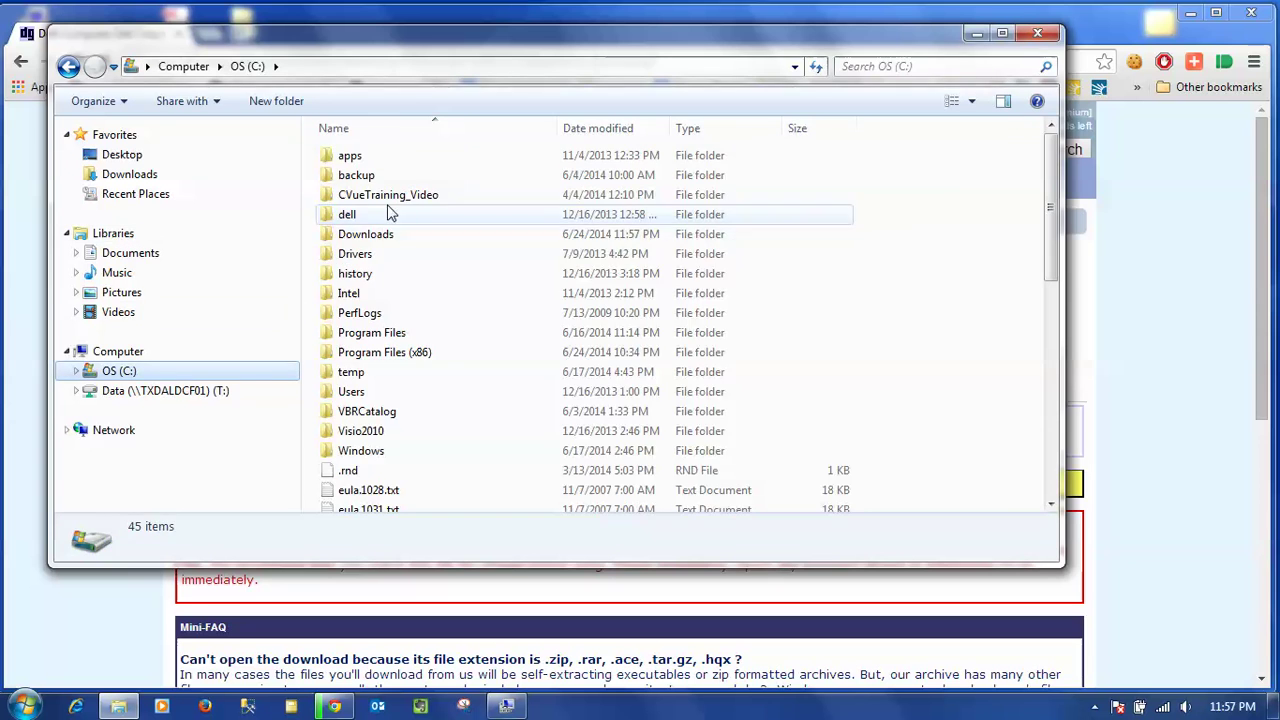
pyautogui.doubleClick(366, 234)
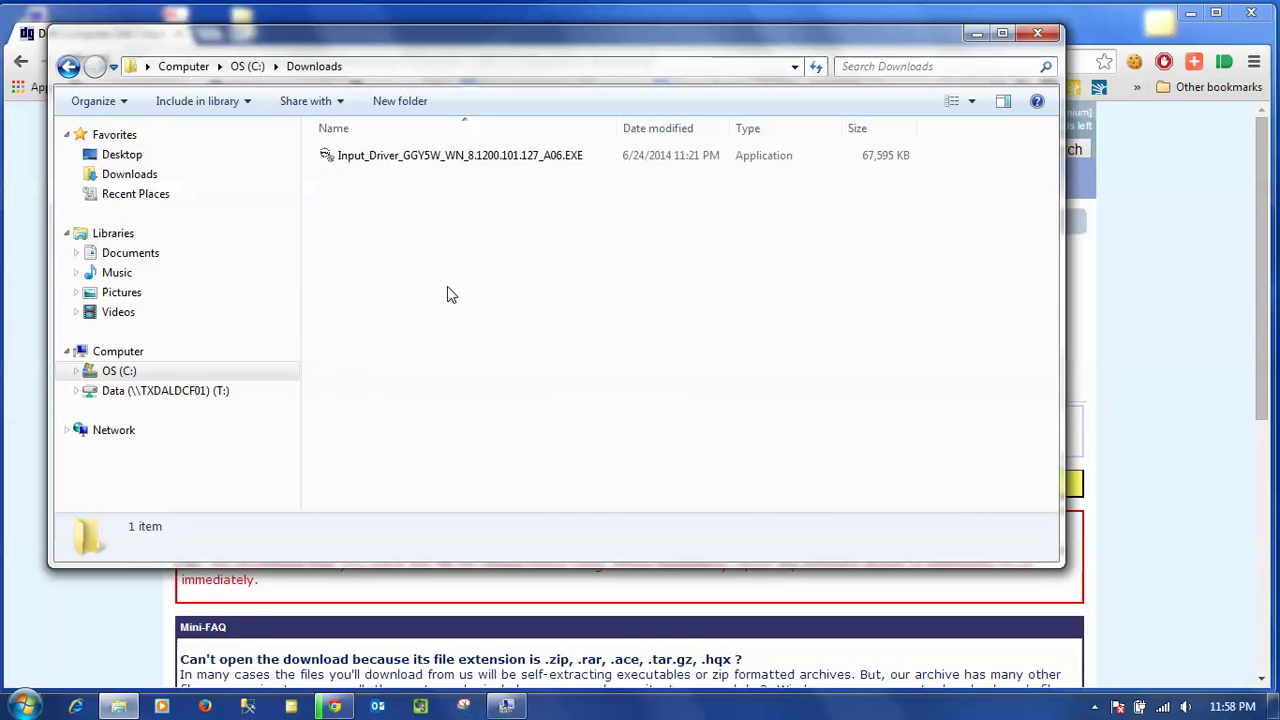
pyautogui.click(509, 166)
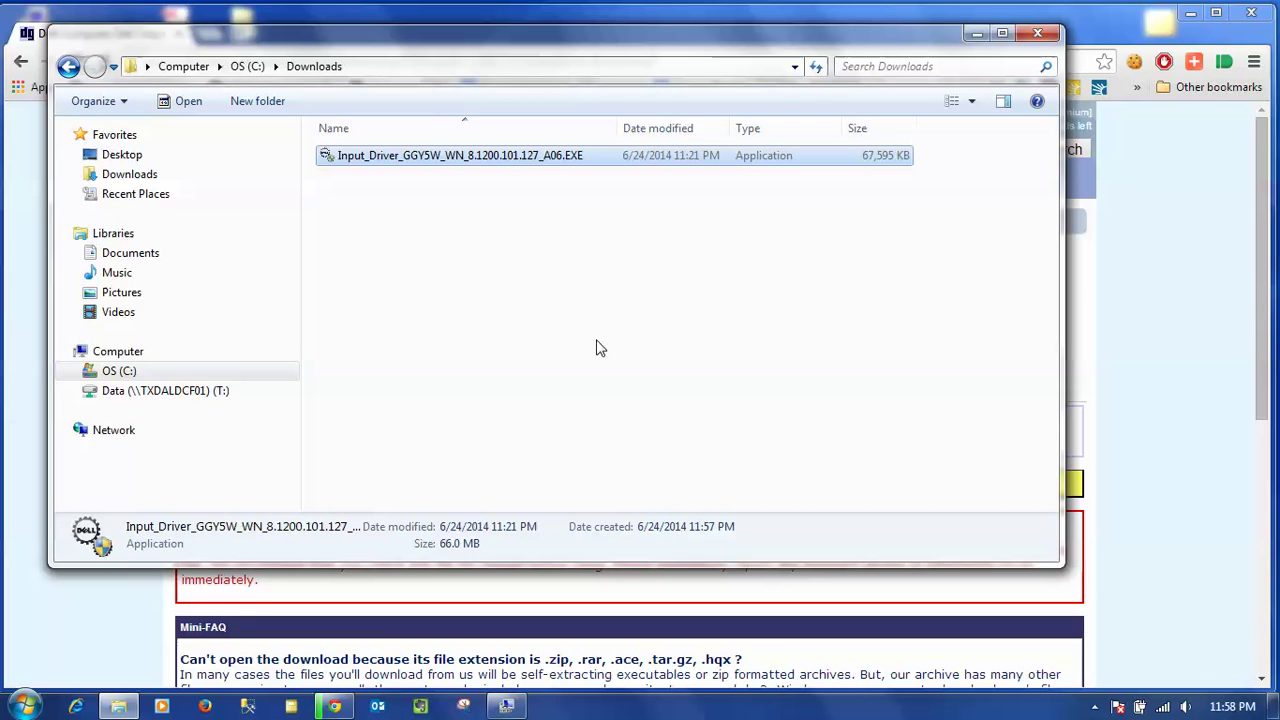
pyautogui.doubleClick(556, 158)
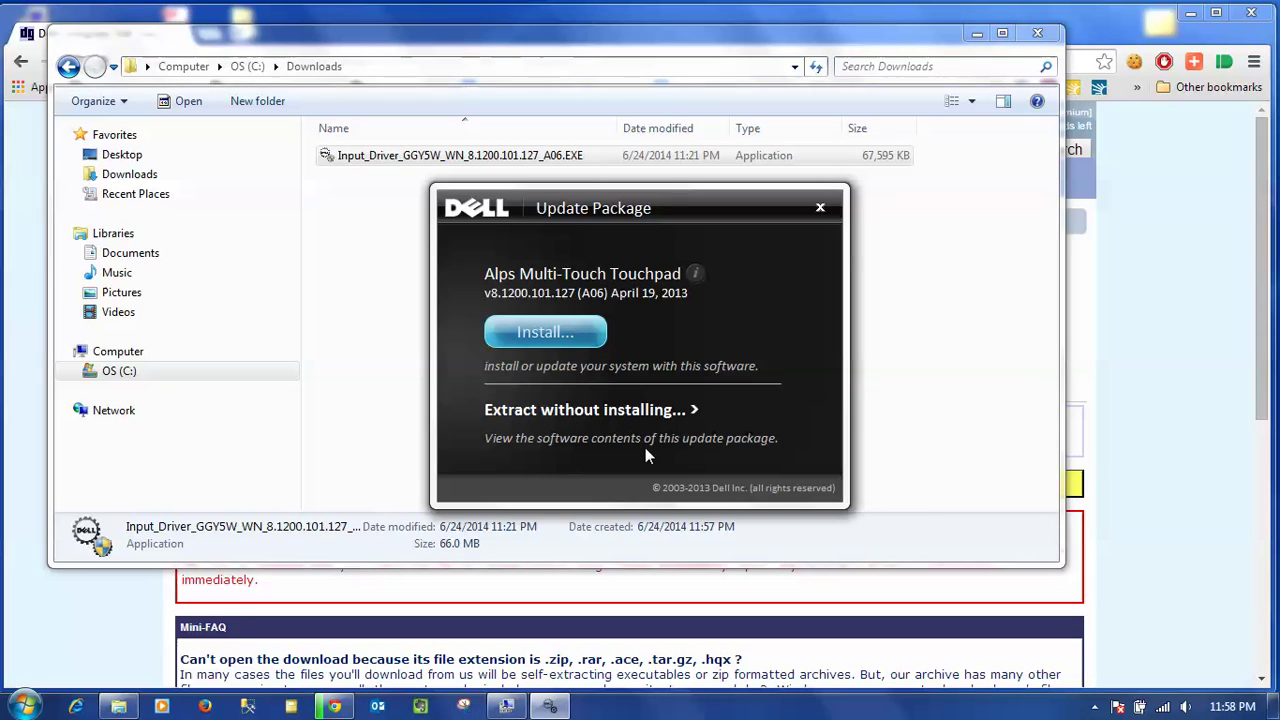
# Install the Alps Multi-Touch Touchpad package, finish the driver installation wizard, and return to the browser without restarting the computer.
pyautogui.click(570, 340)
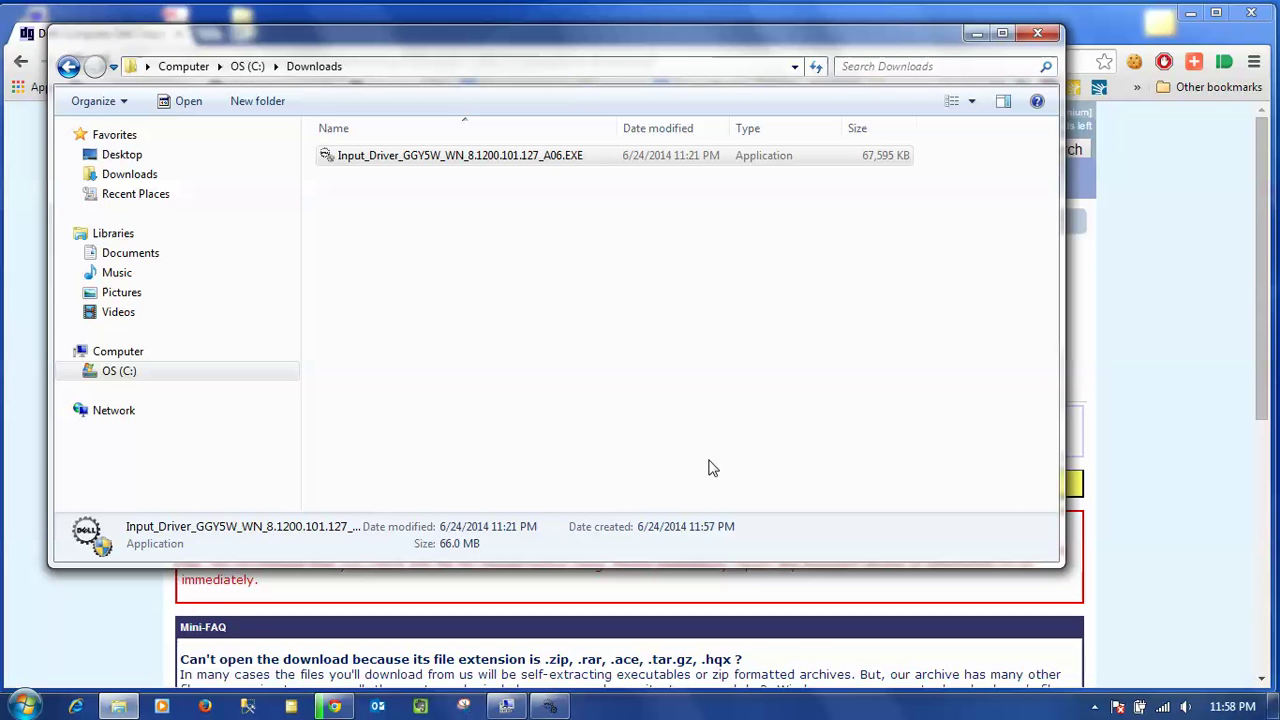
pyautogui.click(718, 428)
pyautogui.click(408, 396)
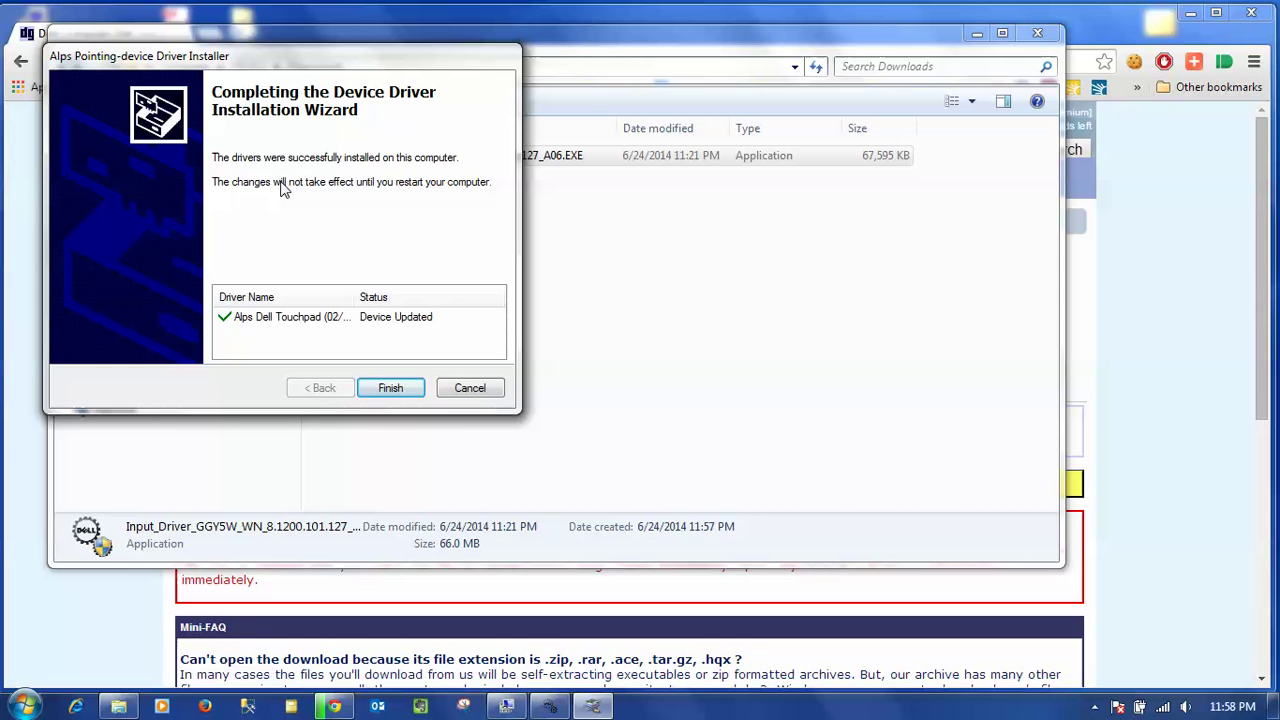
pyautogui.click(405, 393)
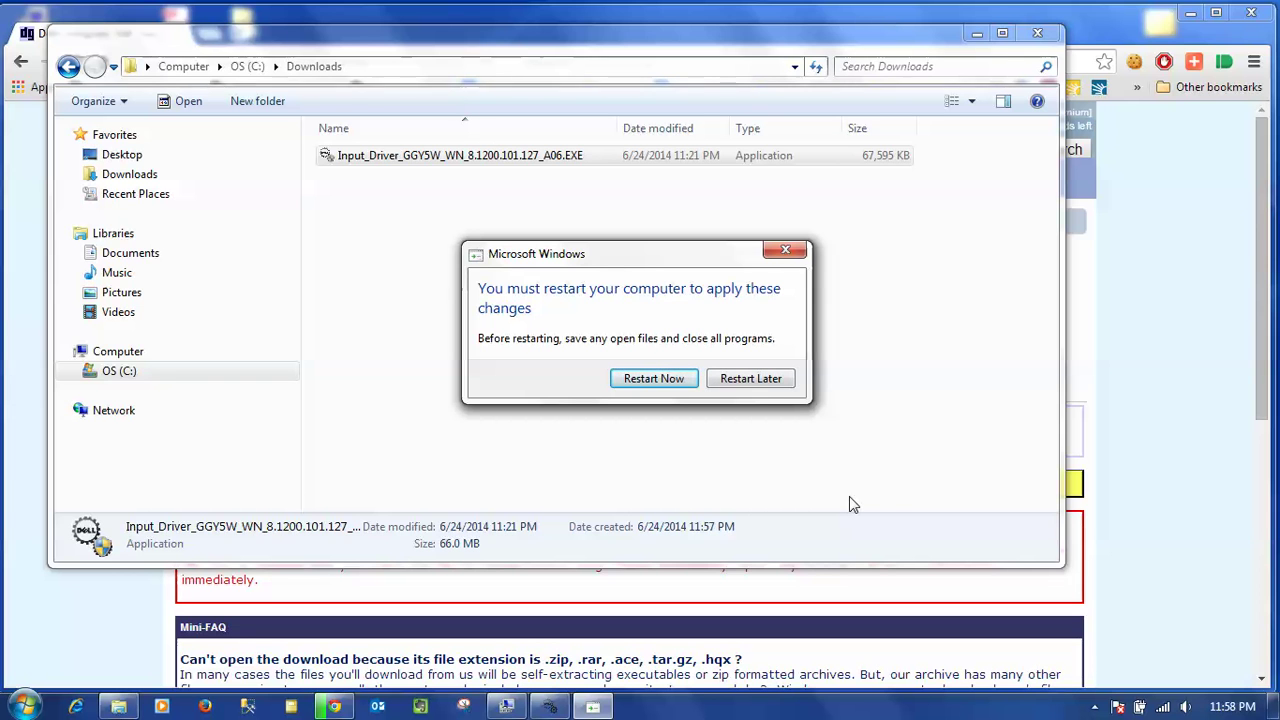
pyautogui.click(1229, 439)
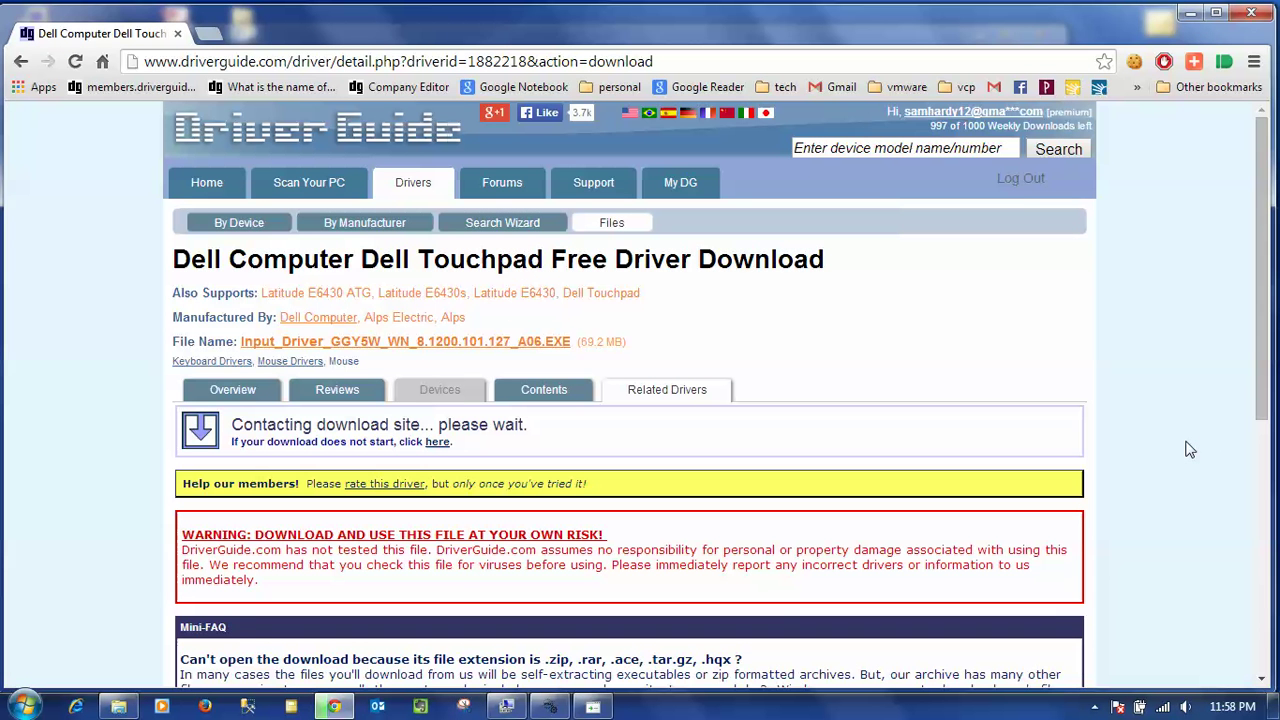